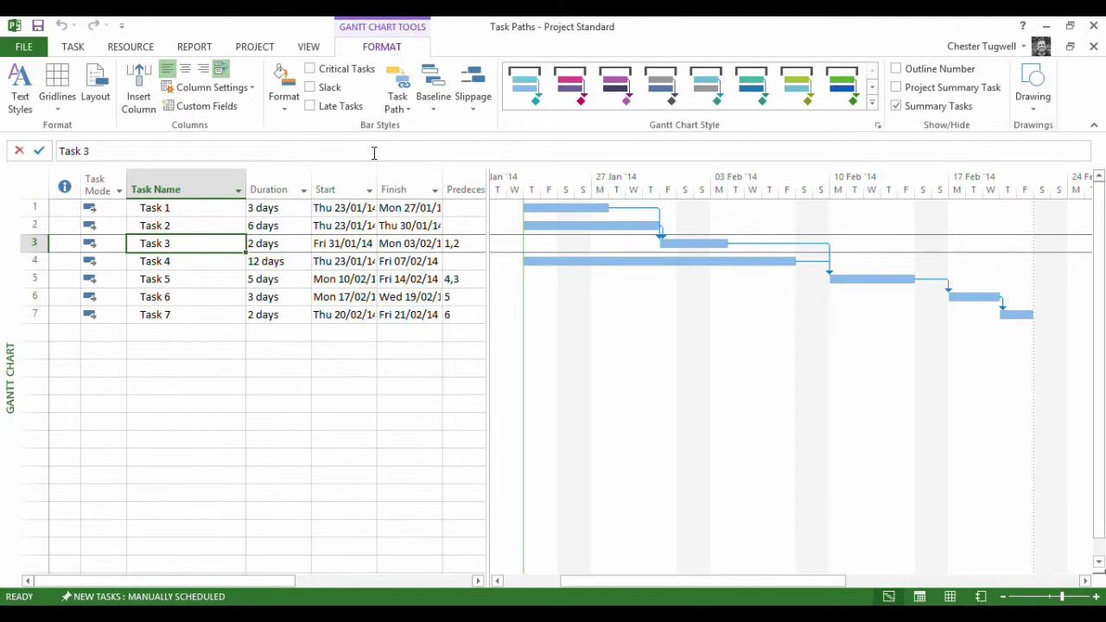
- Open the Task Path dropdown in the Gantt Chart Tools Format tab's Bar Styles group
{"action": "left_click", "coordinate": [397, 105]}
{"action": "left_click", "coordinate": [397, 105]}
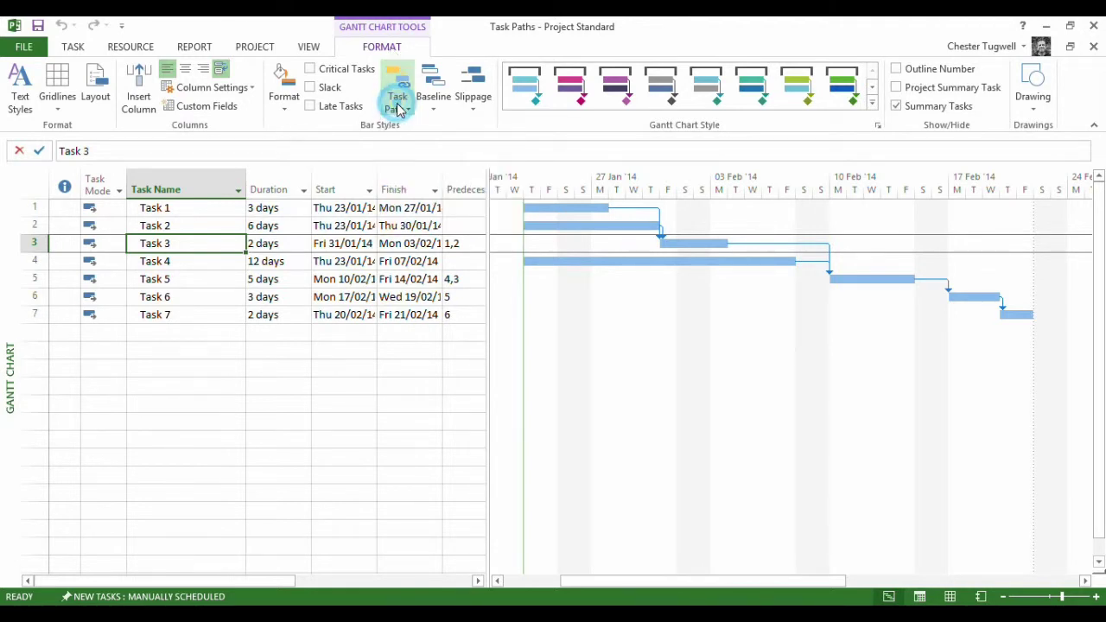
{"action": "left_click", "coordinate": [397, 106]}
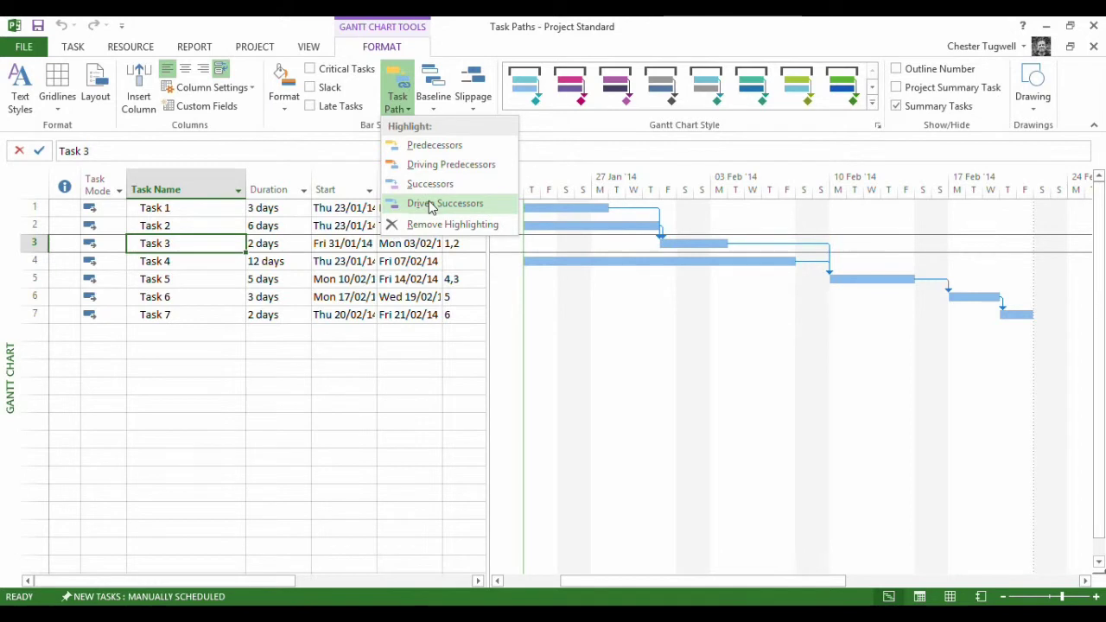
- Select Task 3 and highlight its predecessors, Tasks 1 and 2, in yellow
{"action": "left_click", "coordinate": [398, 87]}
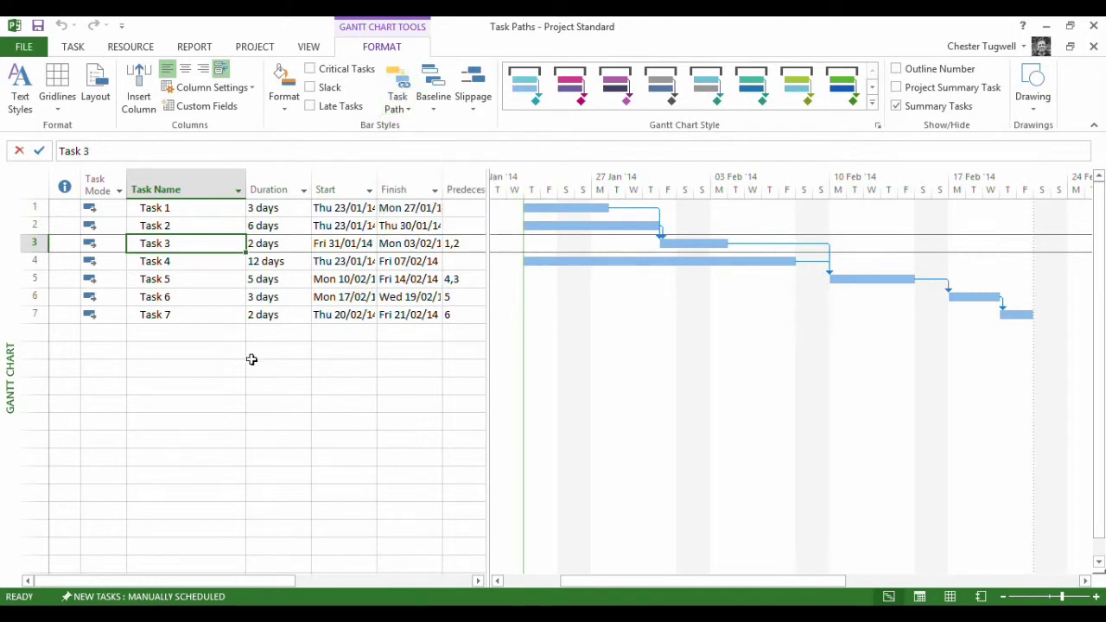
{"action": "left_click", "coordinate": [173, 243]}
{"action": "left_click", "coordinate": [399, 102]}
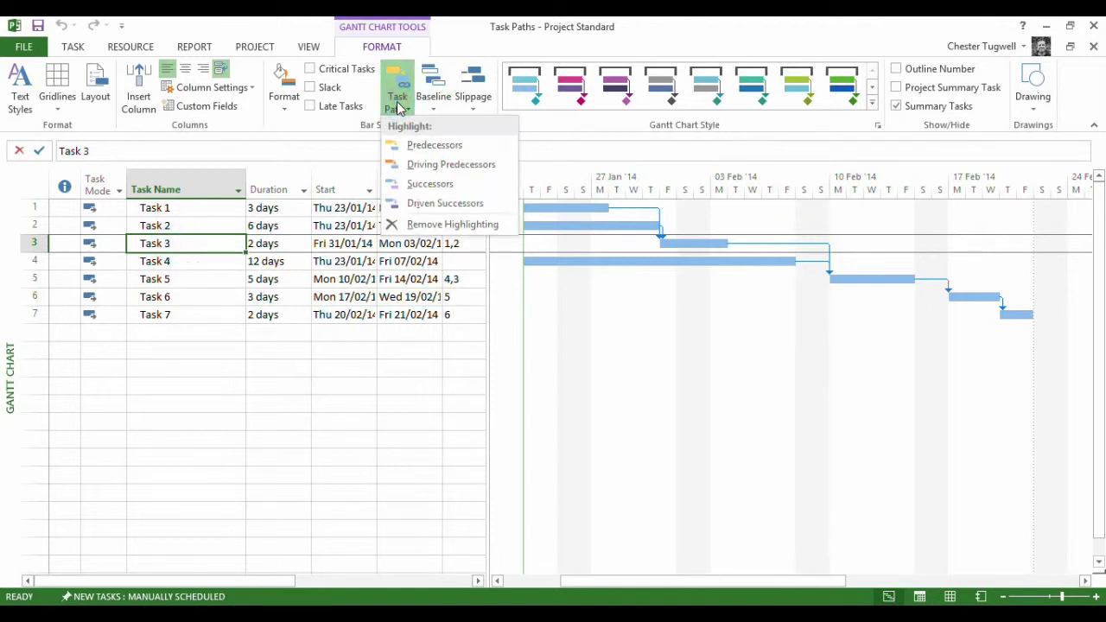
{"action": "left_click", "coordinate": [413, 146]}
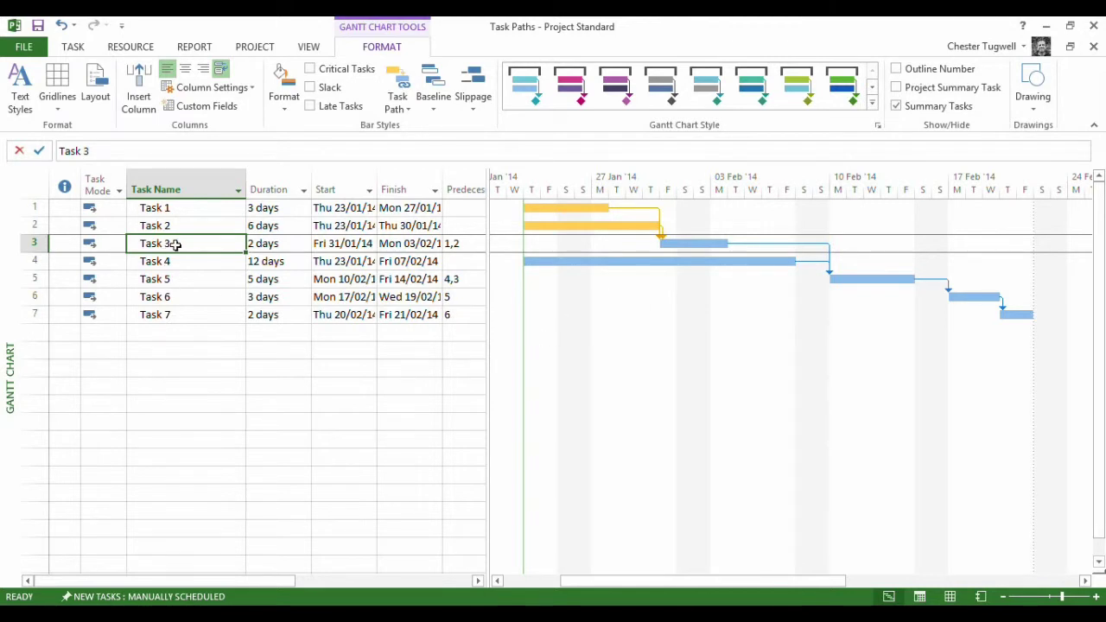
{"action": "left_click", "coordinate": [397, 96]}
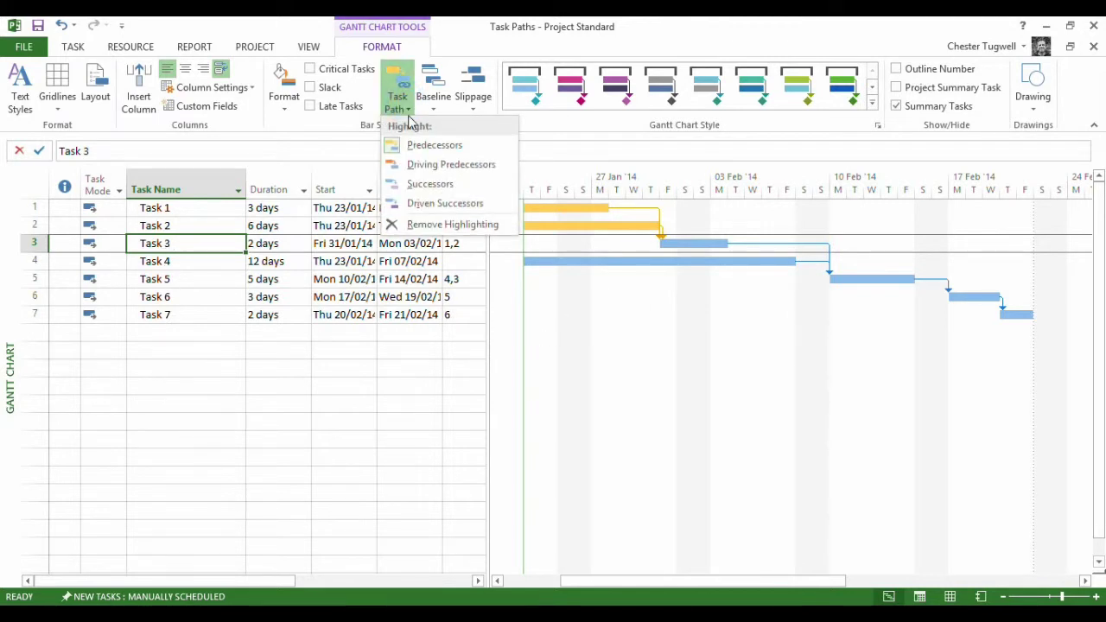
{"action": "left_click", "coordinate": [411, 146]}
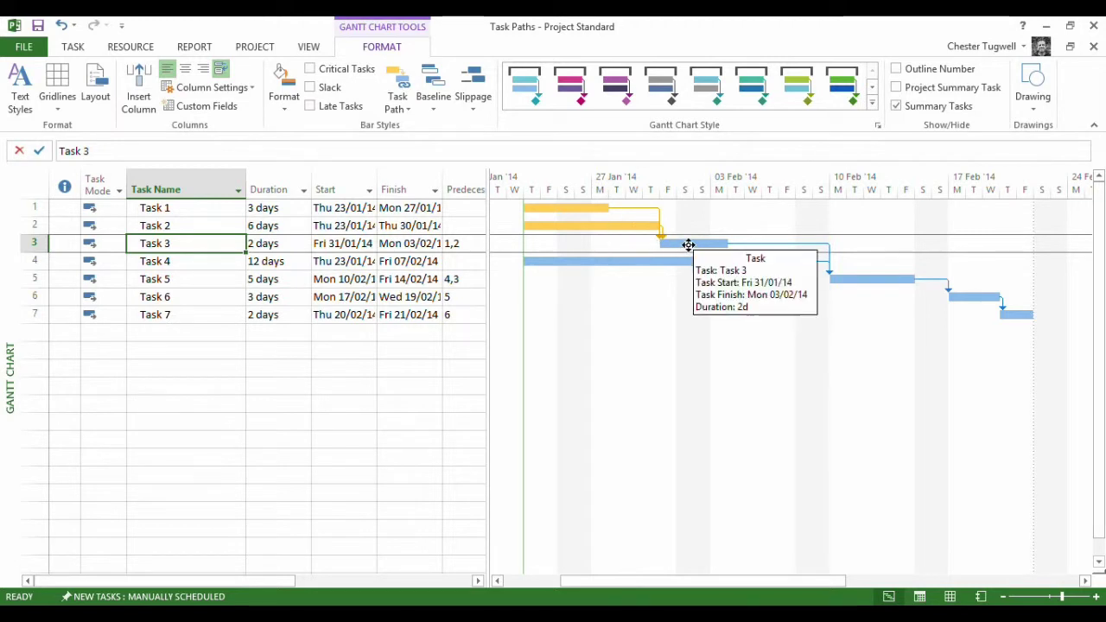
{"action": "left_click", "coordinate": [395, 97]}
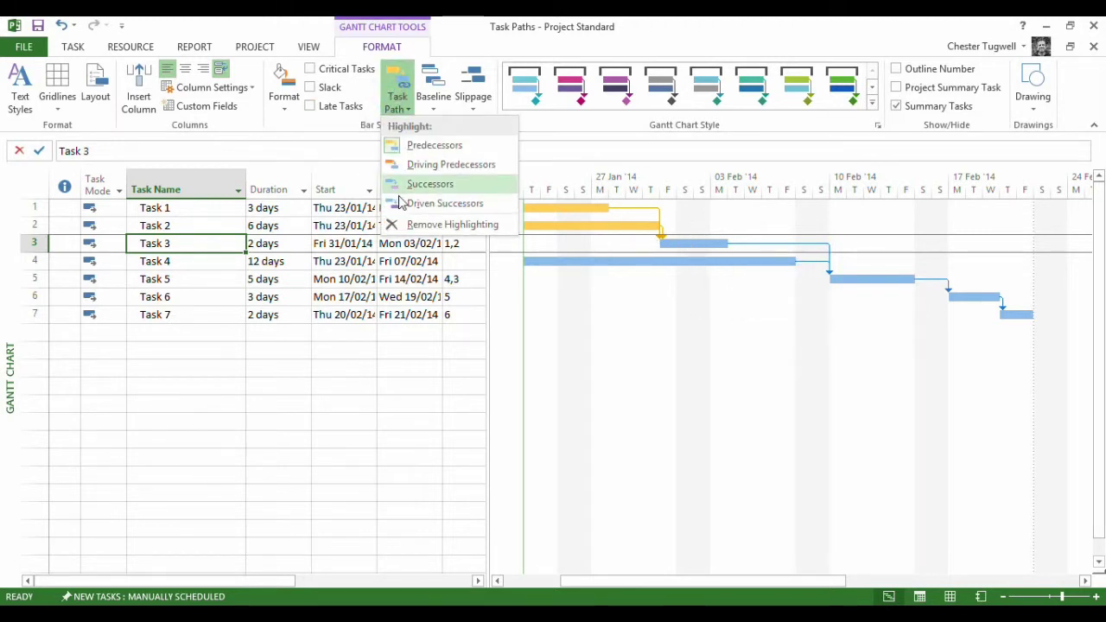
- Remove the predecessor highlighting and highlight Task 2 in orange as Task 3's driving predecessor
{"action": "left_click", "coordinate": [404, 224]}
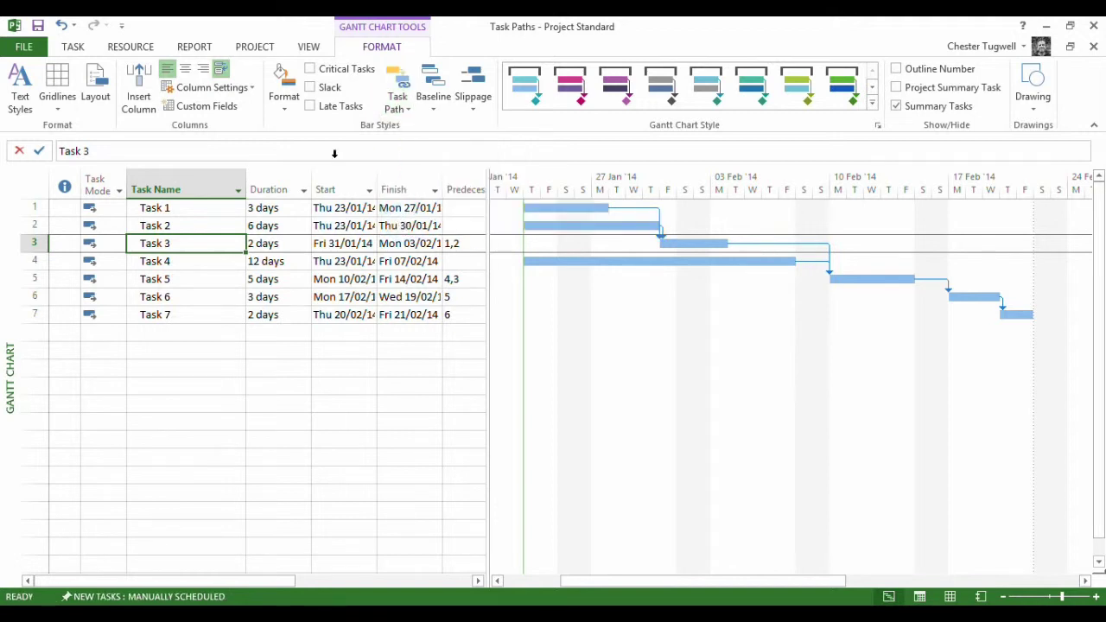
{"action": "left_click", "coordinate": [396, 96]}
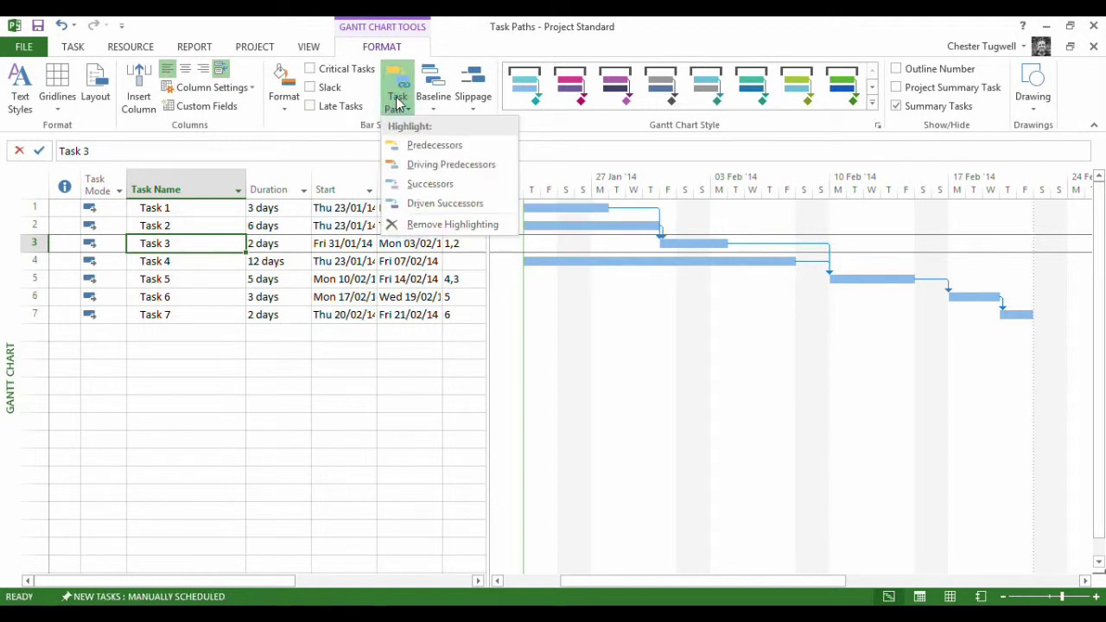
{"action": "left_click", "coordinate": [418, 166]}
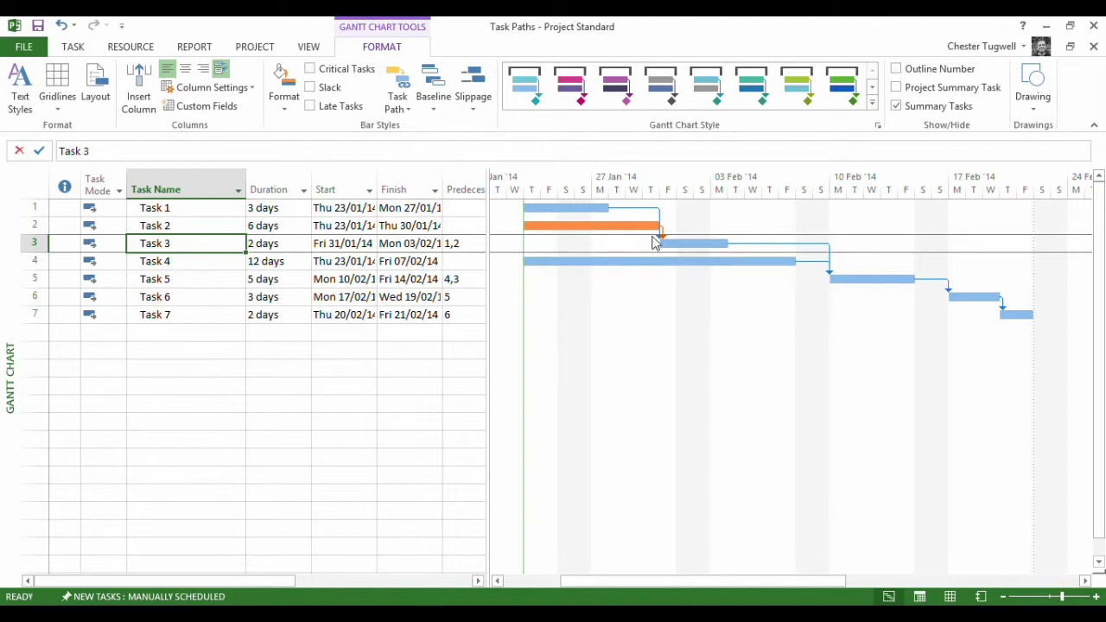
{"action": "left_click", "coordinate": [399, 102]}
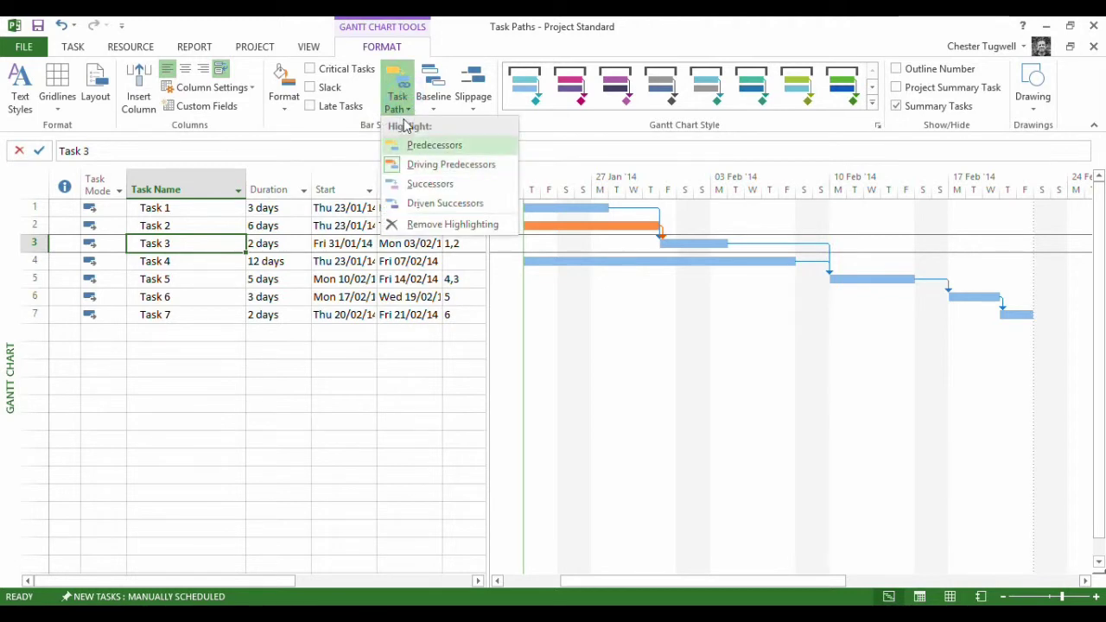
{"action": "left_click", "coordinate": [398, 102]}
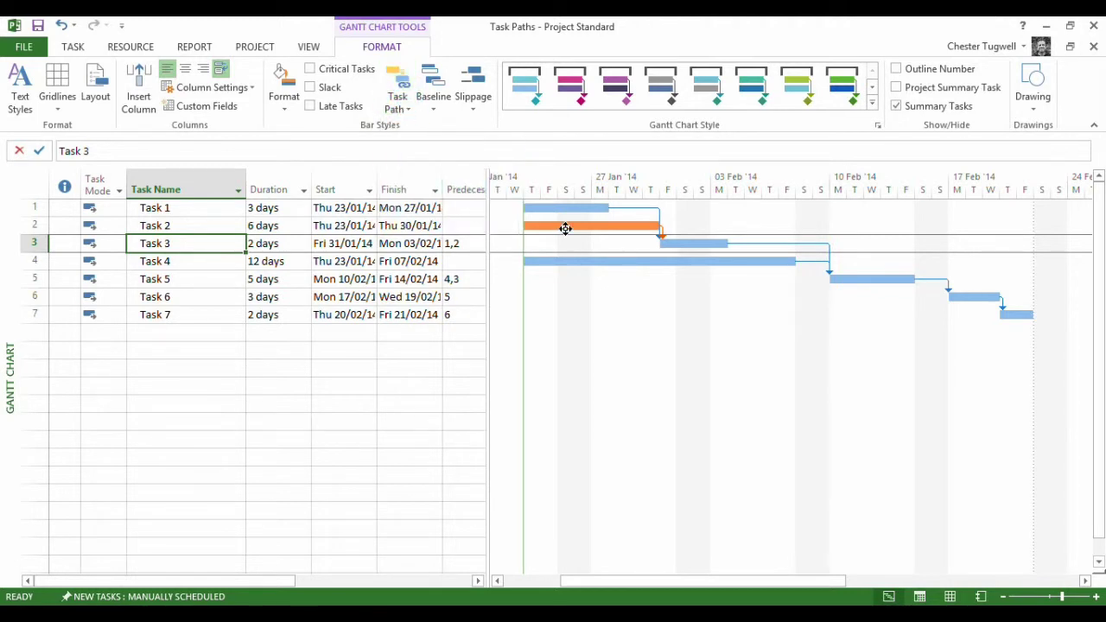
- Deselect and reselect Task 3 to show the driving predecessor highlight depends on selection
{"action": "mouse_move", "coordinate": [605, 209]}
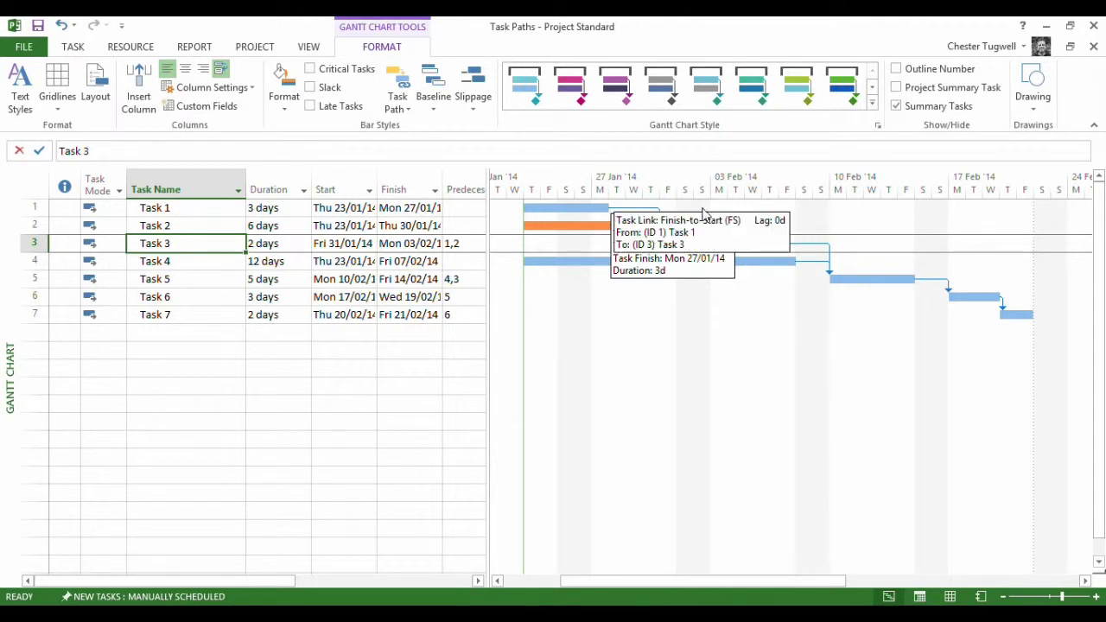
{"action": "left_click", "coordinate": [343, 401]}
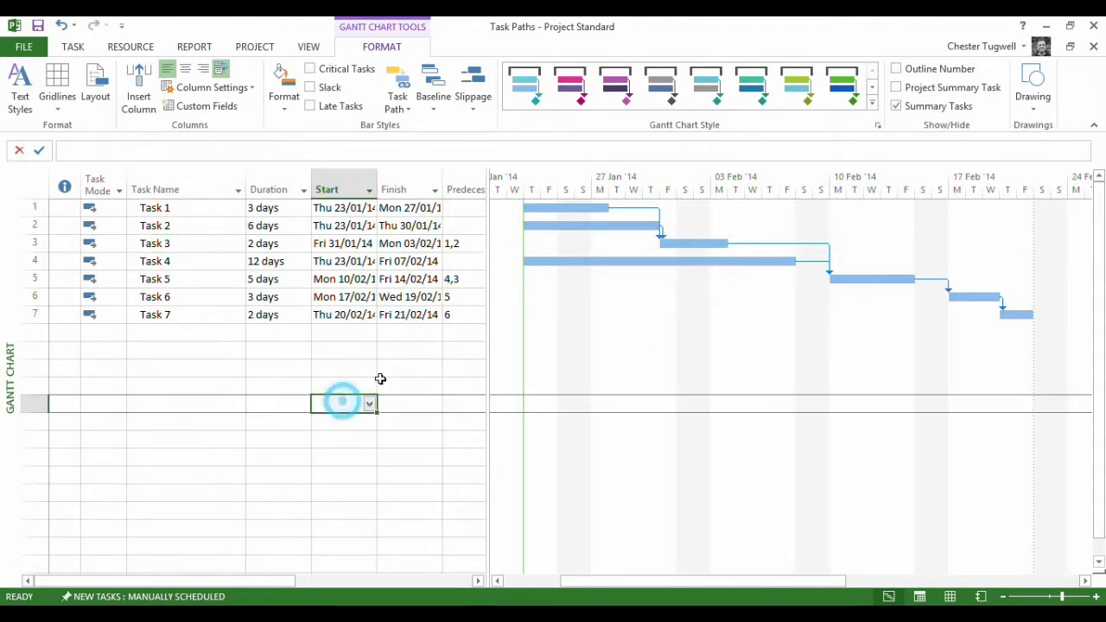
{"action": "left_click", "coordinate": [192, 245]}
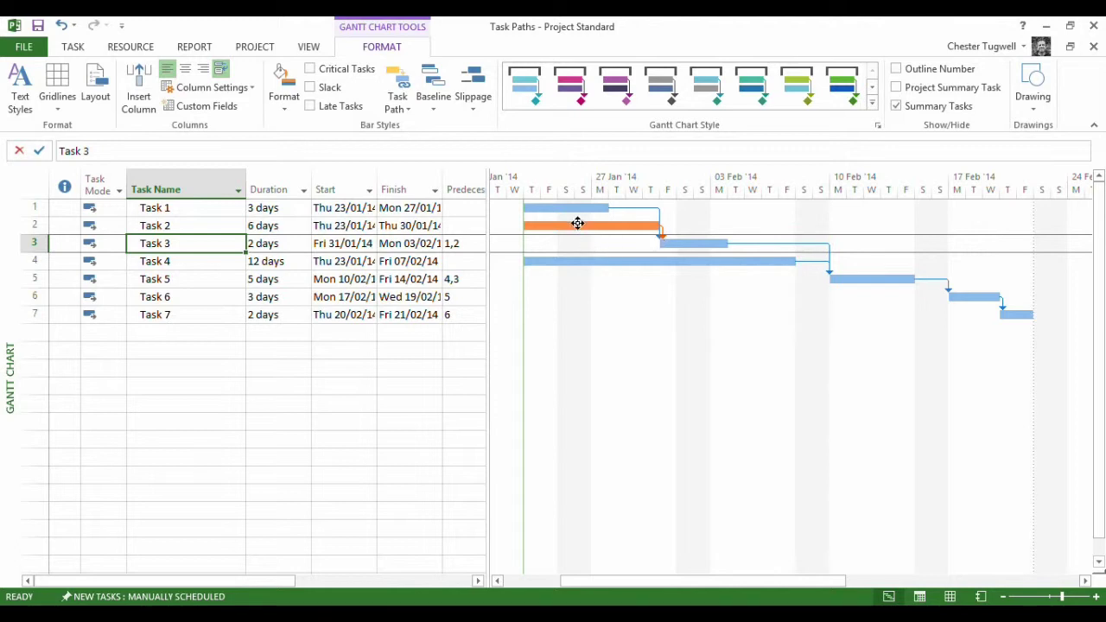
{"action": "mouse_move", "coordinate": [656, 224]}
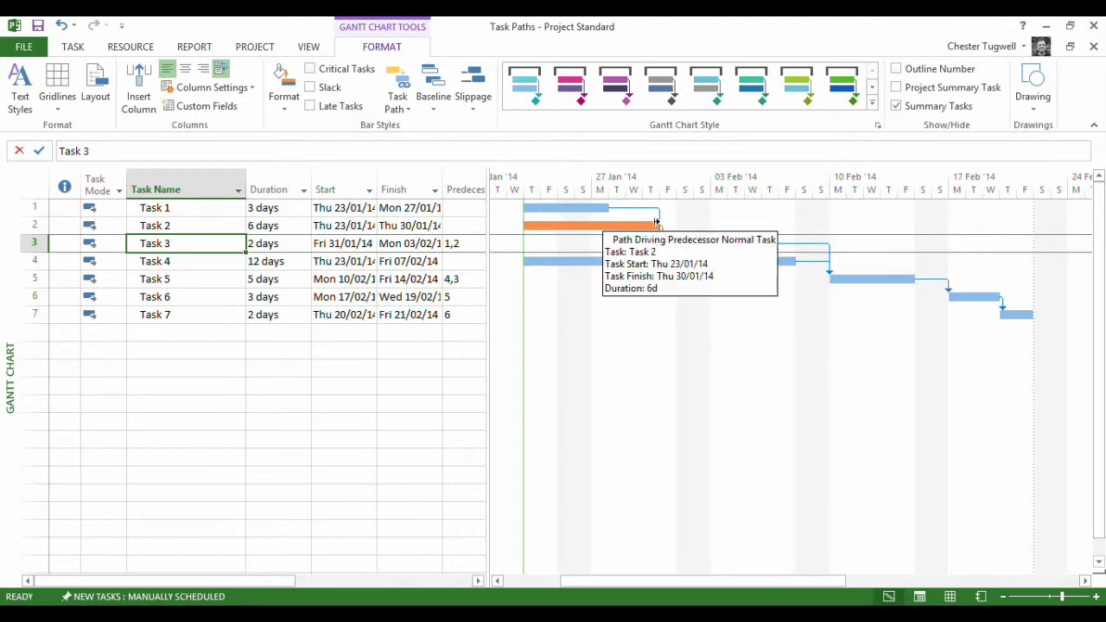
- Clear the driving predecessor highlight and highlight Task 3's successors, Tasks 5, 6 and 7
{"action": "left_click", "coordinate": [399, 93]}
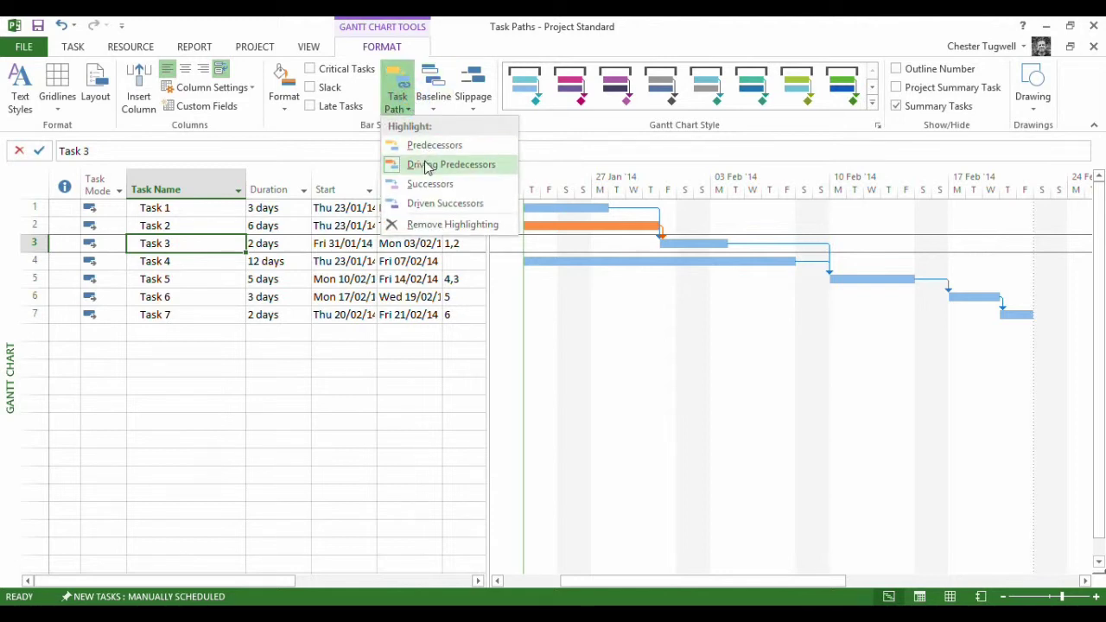
{"action": "left_click", "coordinate": [422, 226]}
{"action": "left_click", "coordinate": [399, 95]}
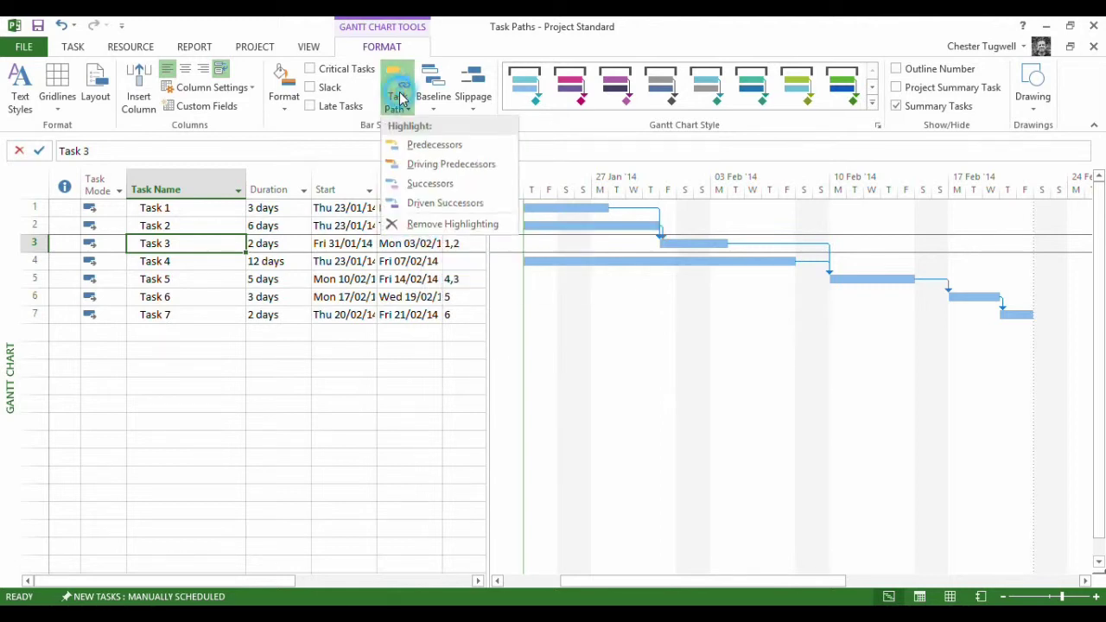
{"action": "left_click", "coordinate": [430, 184]}
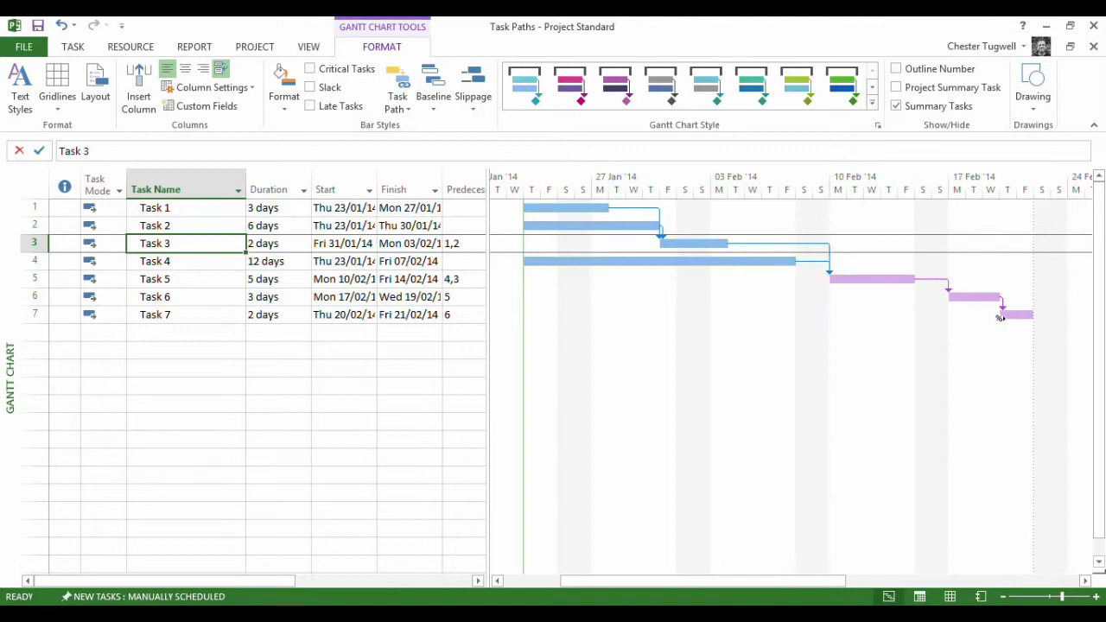
{"action": "left_click", "coordinate": [410, 106]}
{"action": "left_click", "coordinate": [403, 223]}
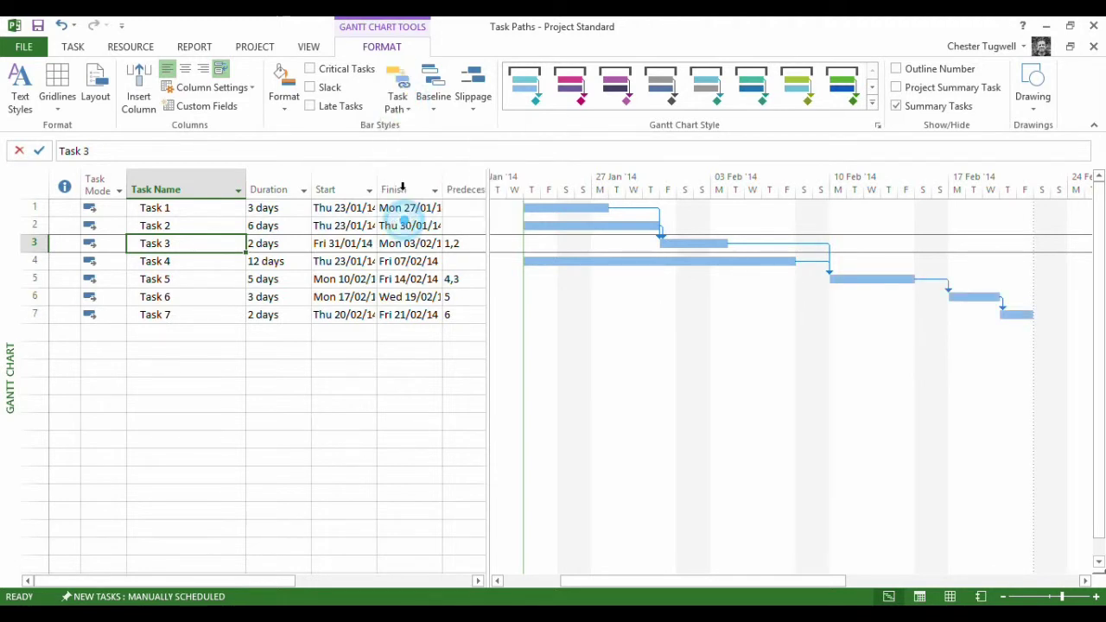
{"action": "left_click", "coordinate": [404, 89]}
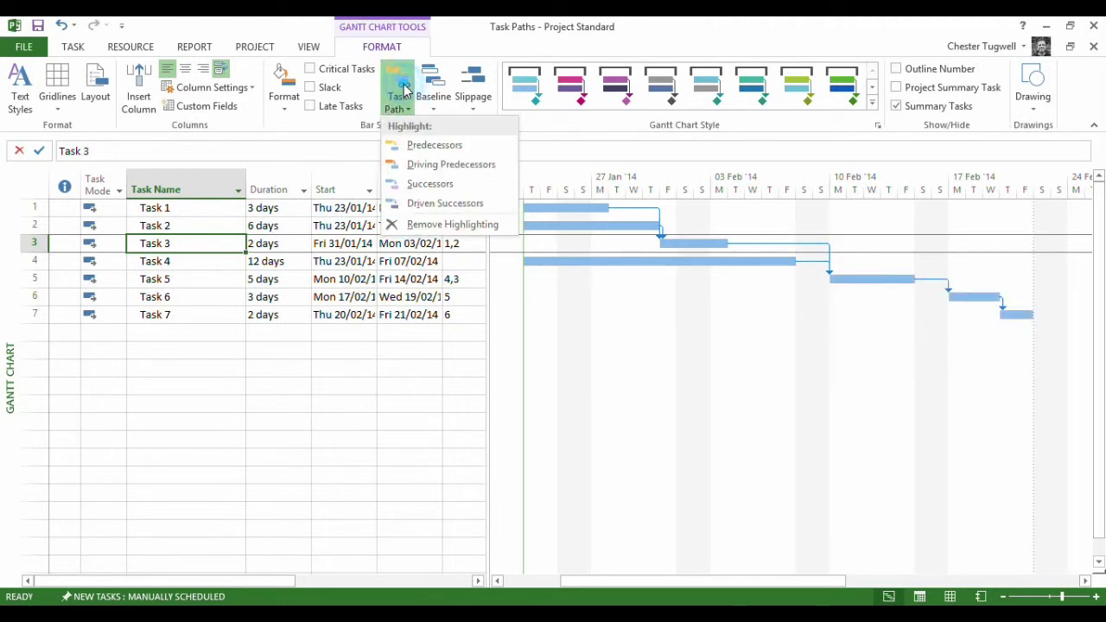
{"action": "left_click", "coordinate": [419, 204]}
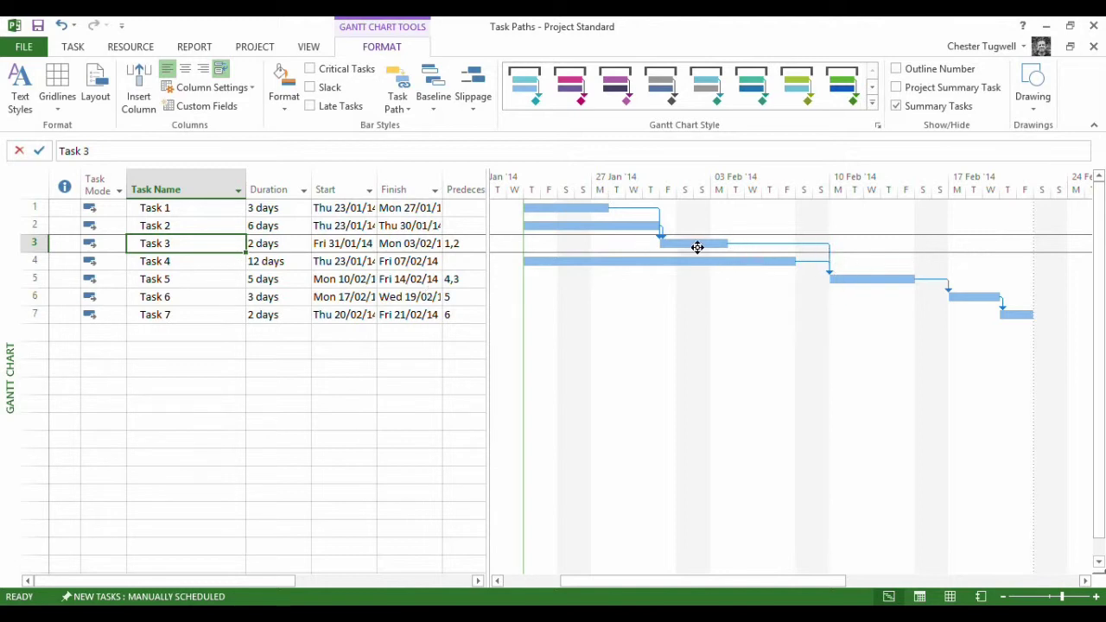
{"action": "left_click", "coordinate": [398, 95]}
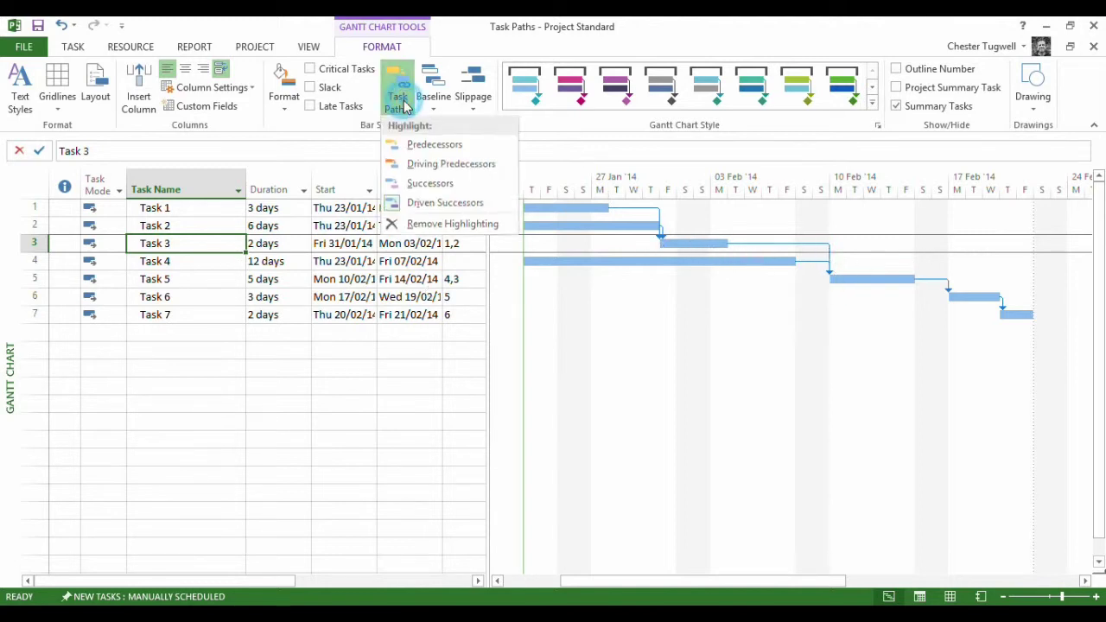
{"action": "left_click", "coordinate": [427, 222]}
{"action": "left_click", "coordinate": [397, 97]}
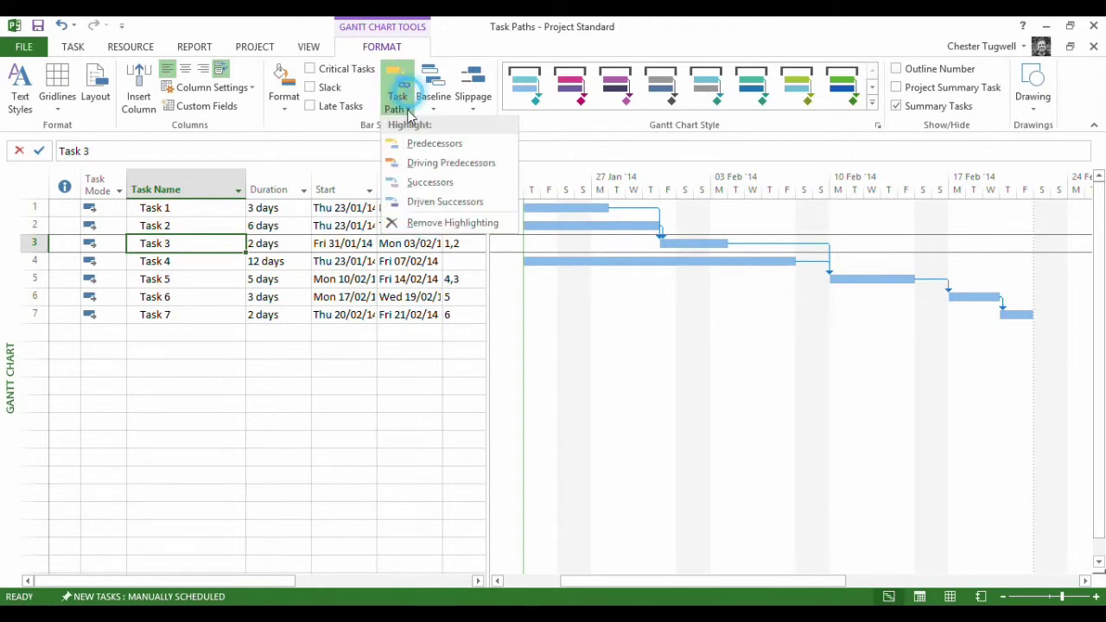
{"action": "left_click", "coordinate": [420, 183]}
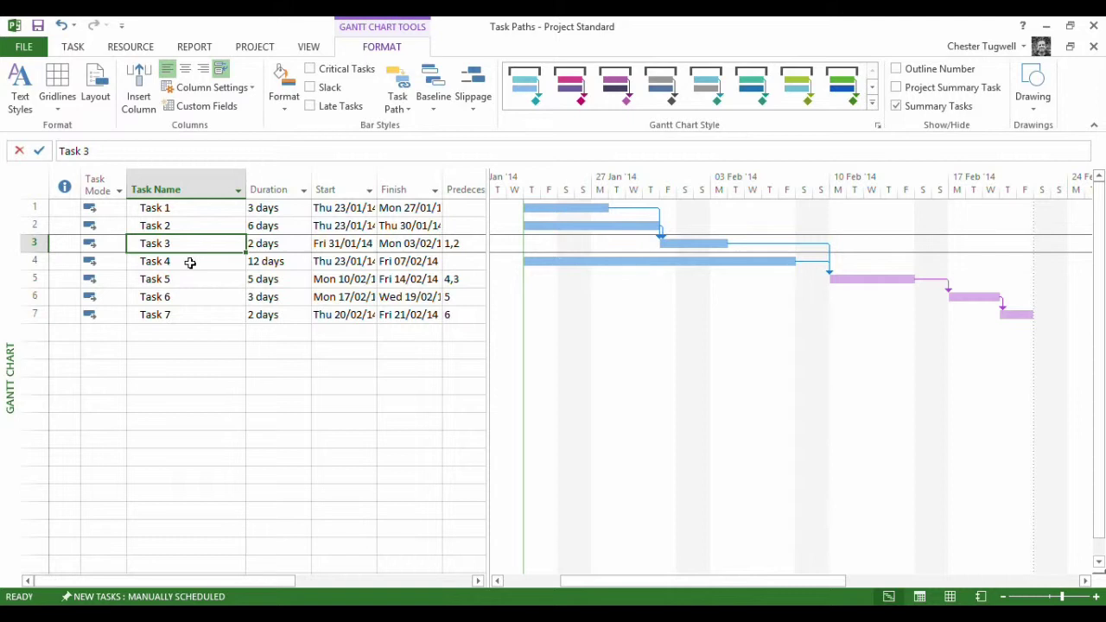
- Clear highlighting, select Task 4, and highlight its driven successors, Tasks 5, 6 and 7
{"action": "left_click", "coordinate": [398, 95]}
{"action": "left_click", "coordinate": [406, 226]}
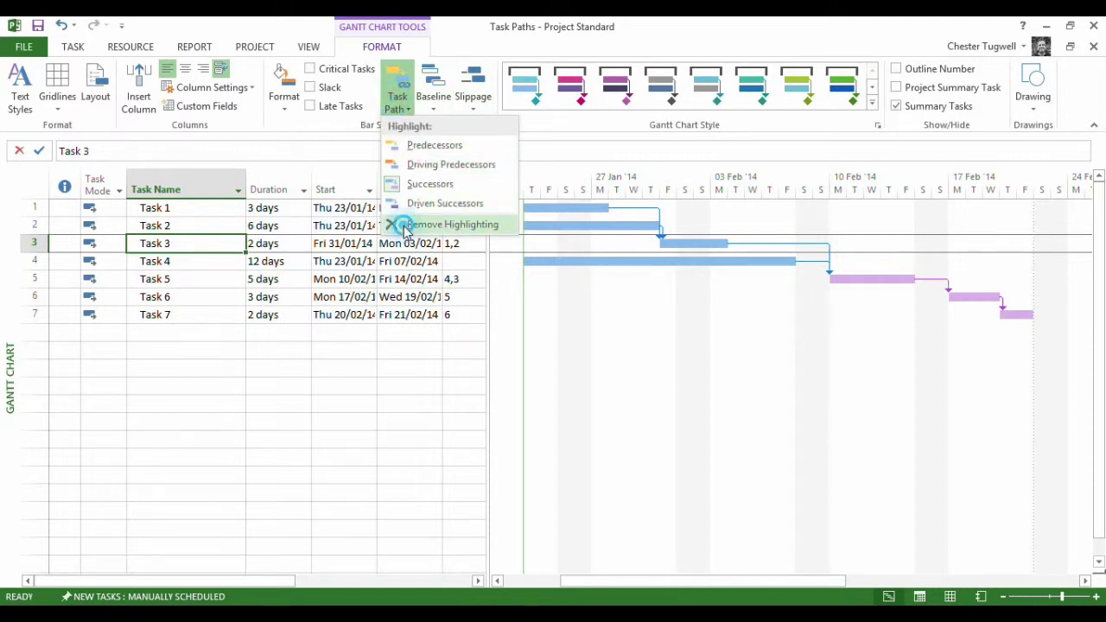
{"action": "left_click", "coordinate": [161, 261]}
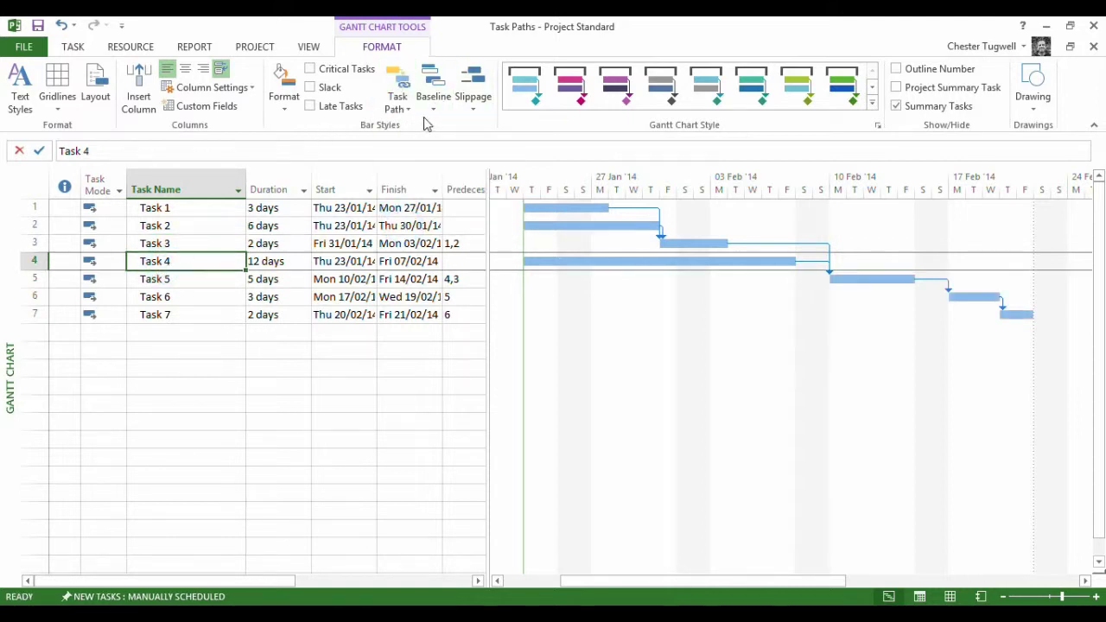
{"action": "left_click", "coordinate": [400, 102]}
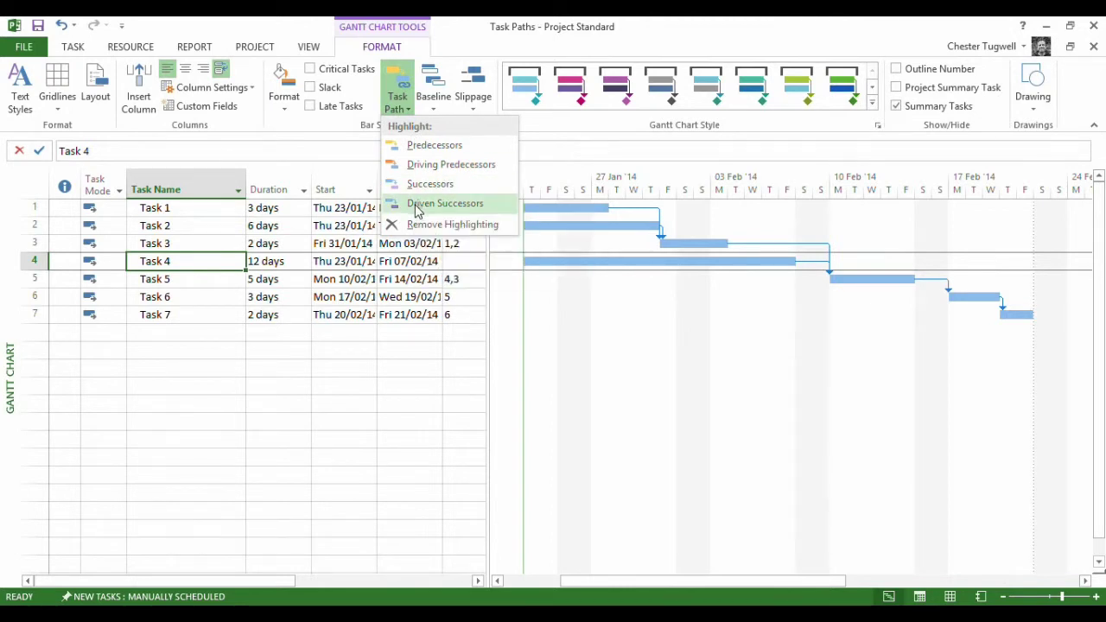
{"action": "left_click", "coordinate": [416, 207]}
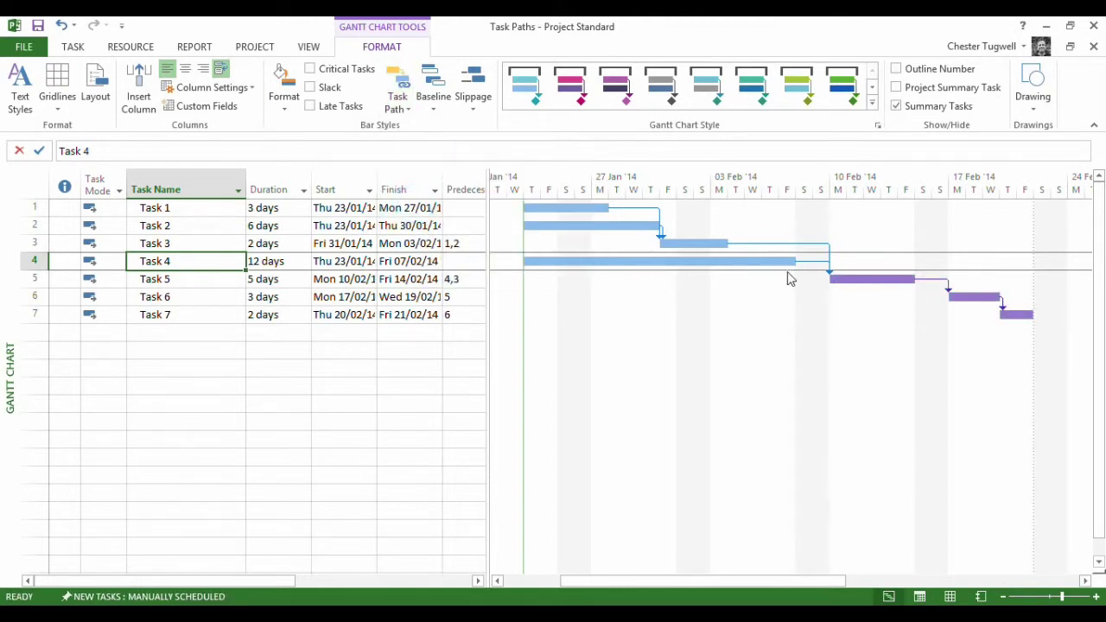